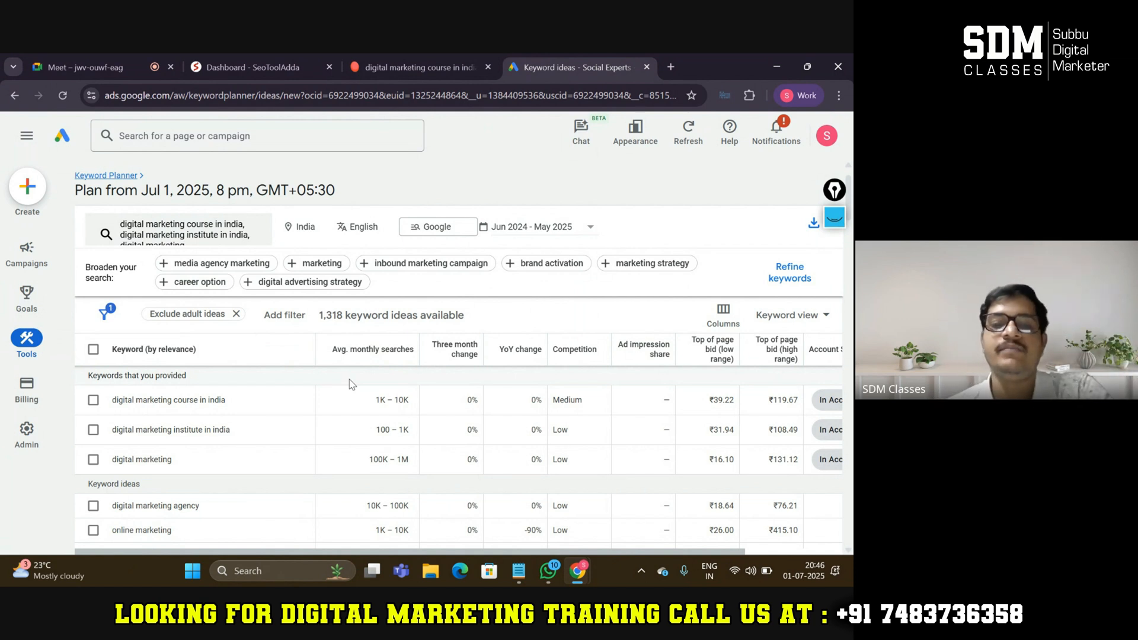
# Step: Sort the keyword ideas by average monthly searches, highest first, and review the top of the list
pyautogui.click(347, 351)
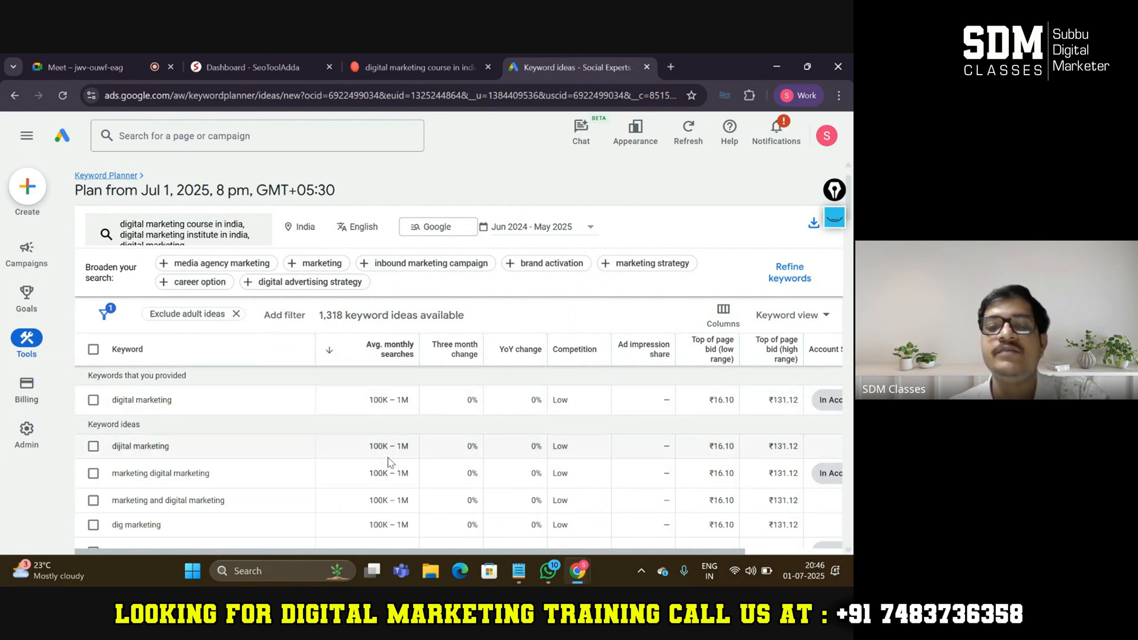
pyautogui.scroll(1, 390, 463)
pyautogui.scroll(-2, 390, 463)
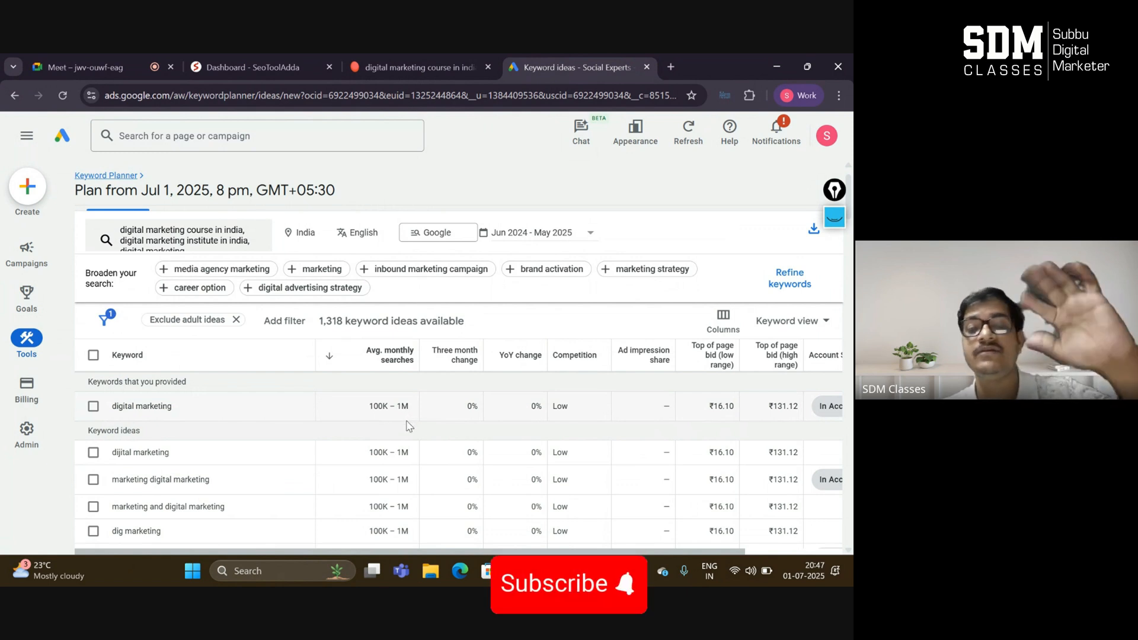
pyautogui.scroll(-1, 409, 424)
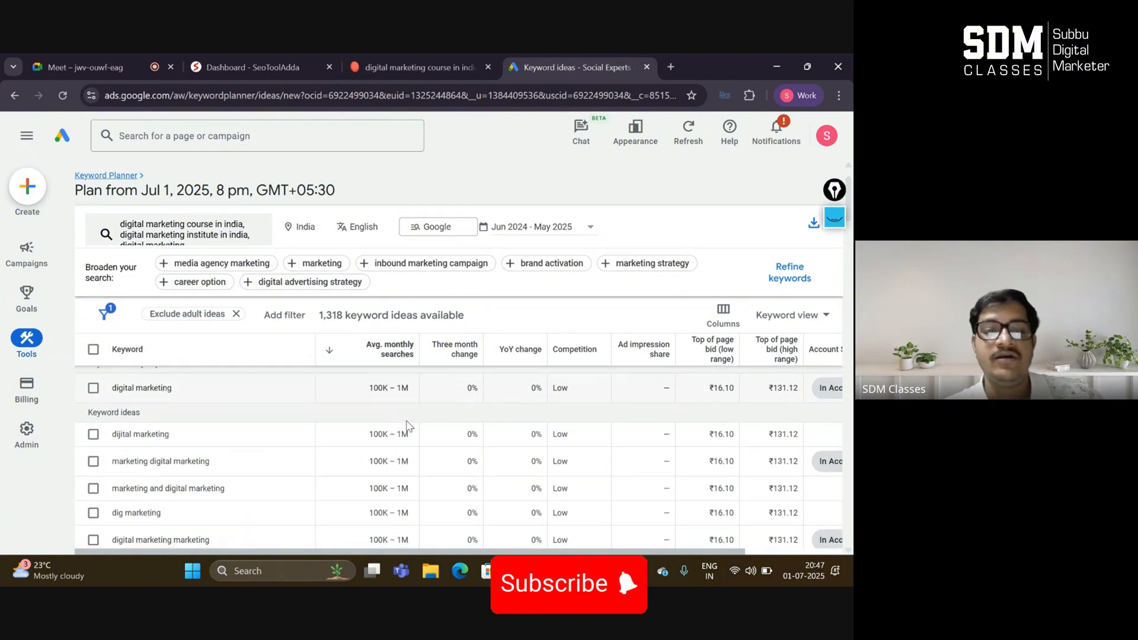
pyautogui.scroll(-1, 406, 424)
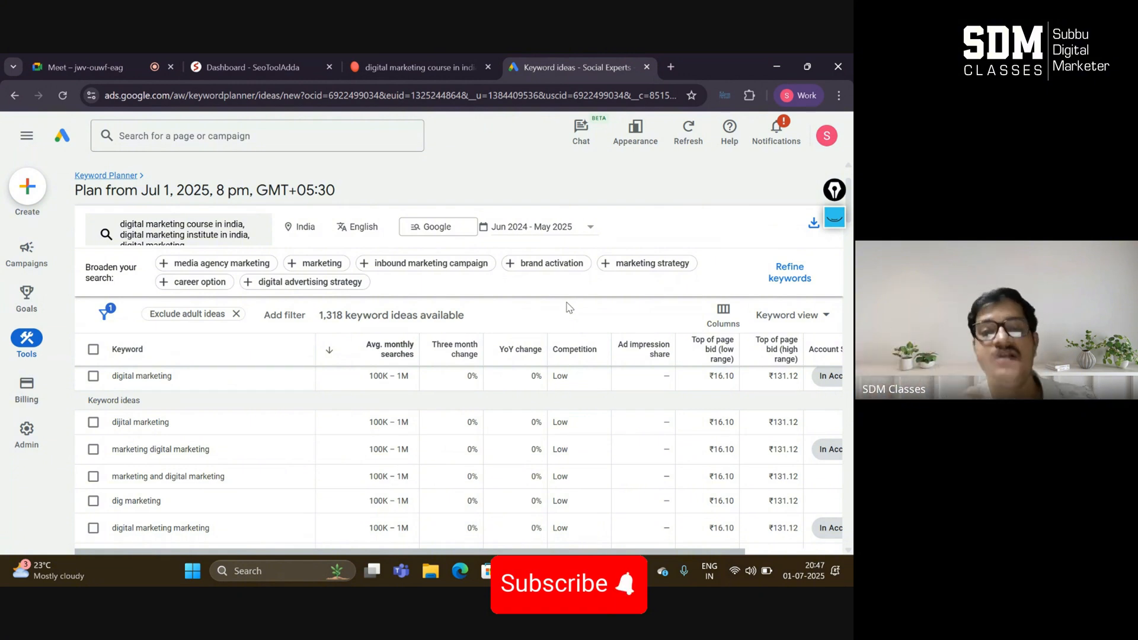
# Step: Compare the Mangools keyword difficulty data with the search volume, competition and bid columns of the Keyword Planner ideas
pyautogui.click(436, 69)
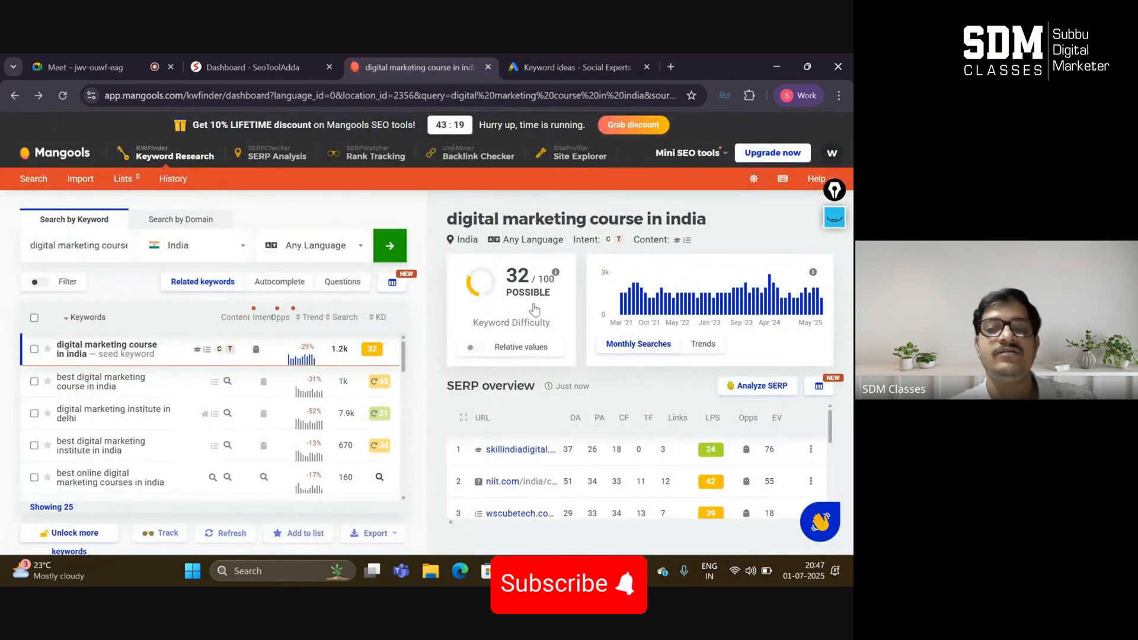
pyautogui.click(539, 70)
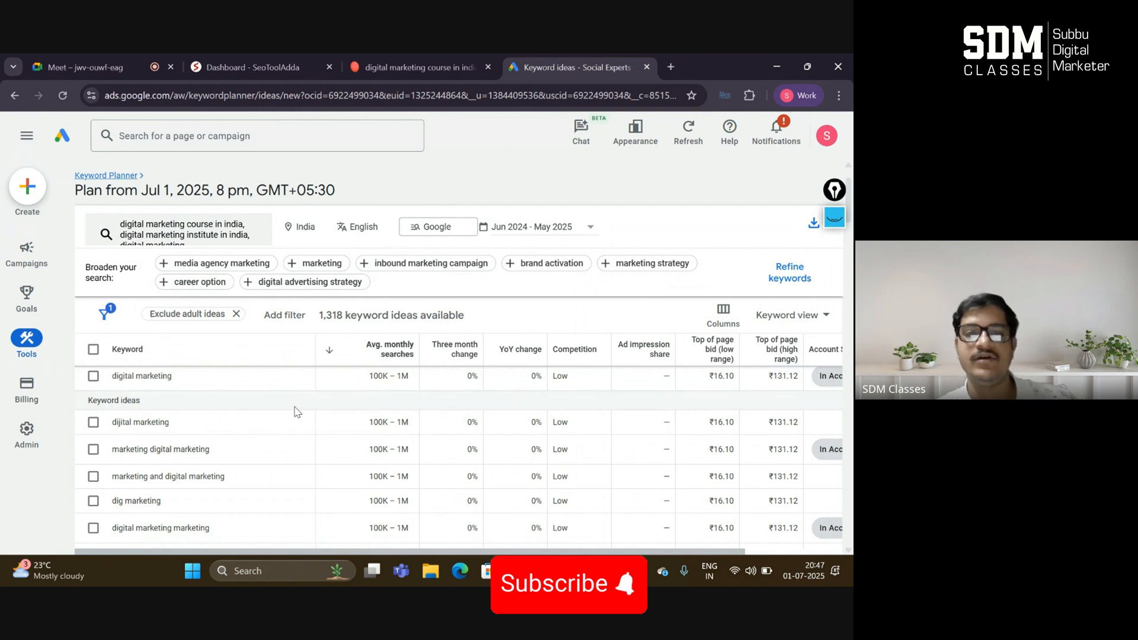
pyautogui.scroll(-1, 343, 410)
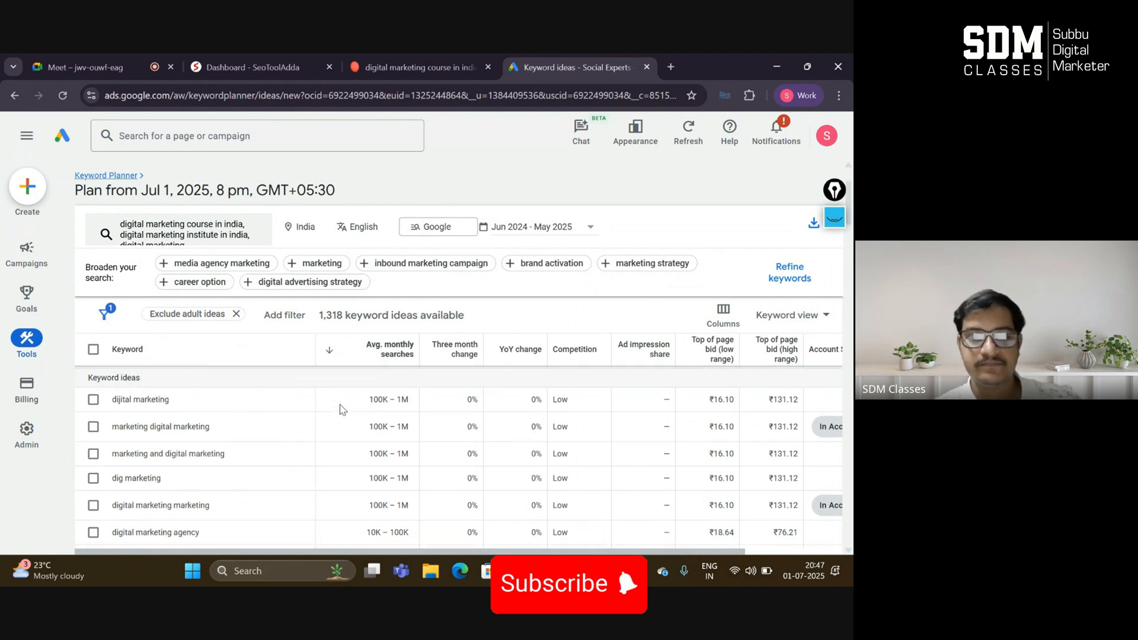
pyautogui.scroll(-1, 343, 409)
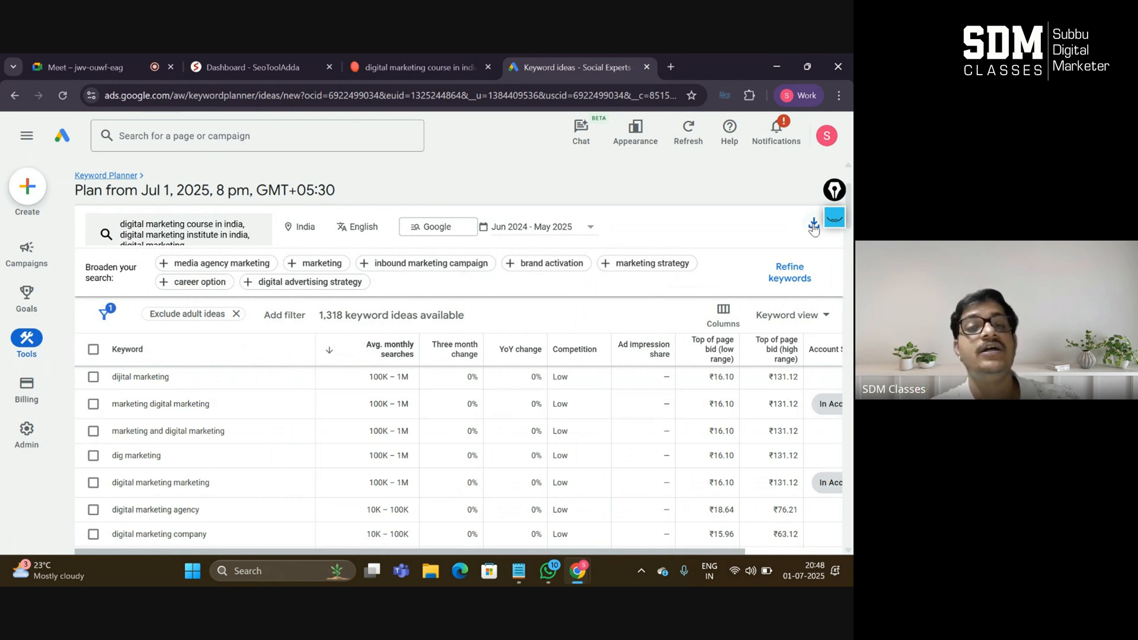
pyautogui.hscroll(5, 495, 451)
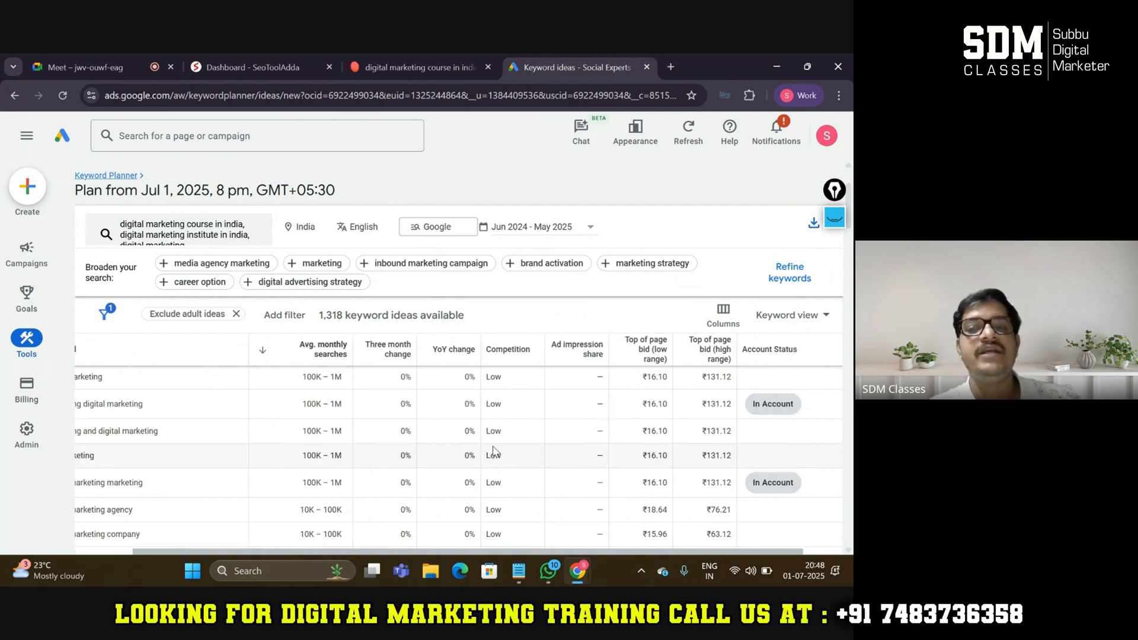
pyautogui.hscroll(-3, 494, 452)
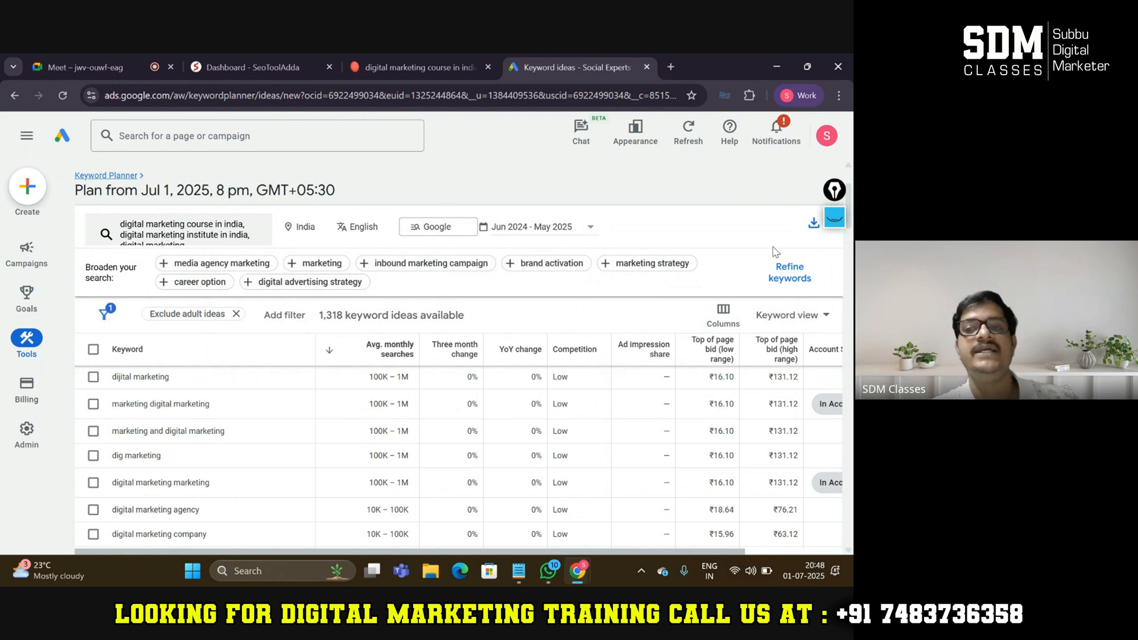
# Step: Download the keyword ideas to Google Sheets in the My drive folder, keeping the suggested file name
pyautogui.click(811, 225)
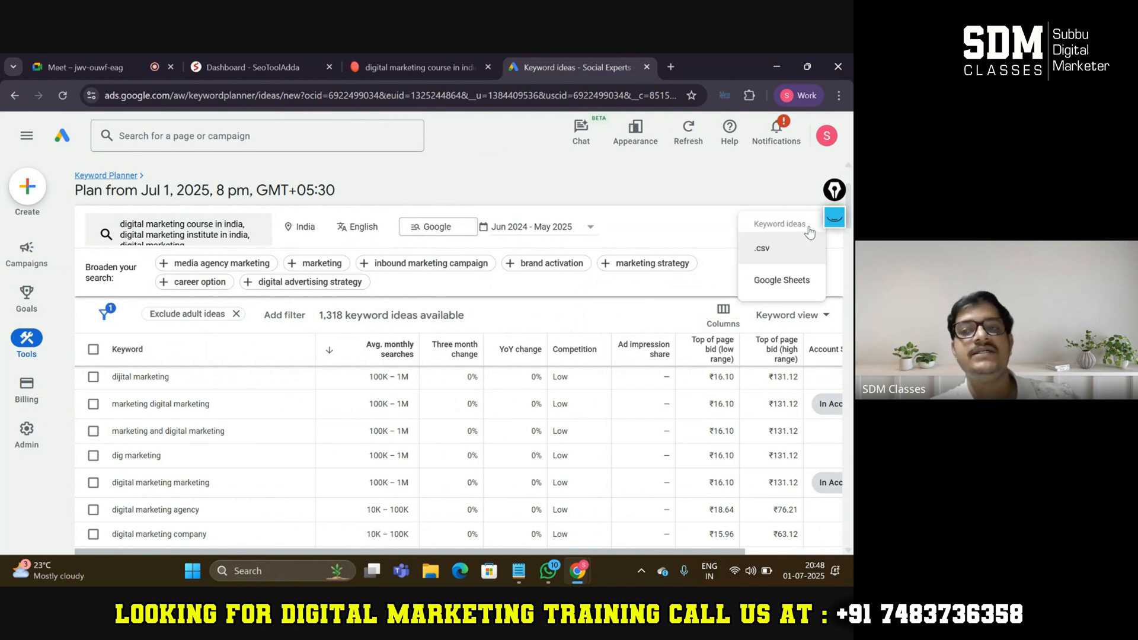
pyautogui.click(778, 281)
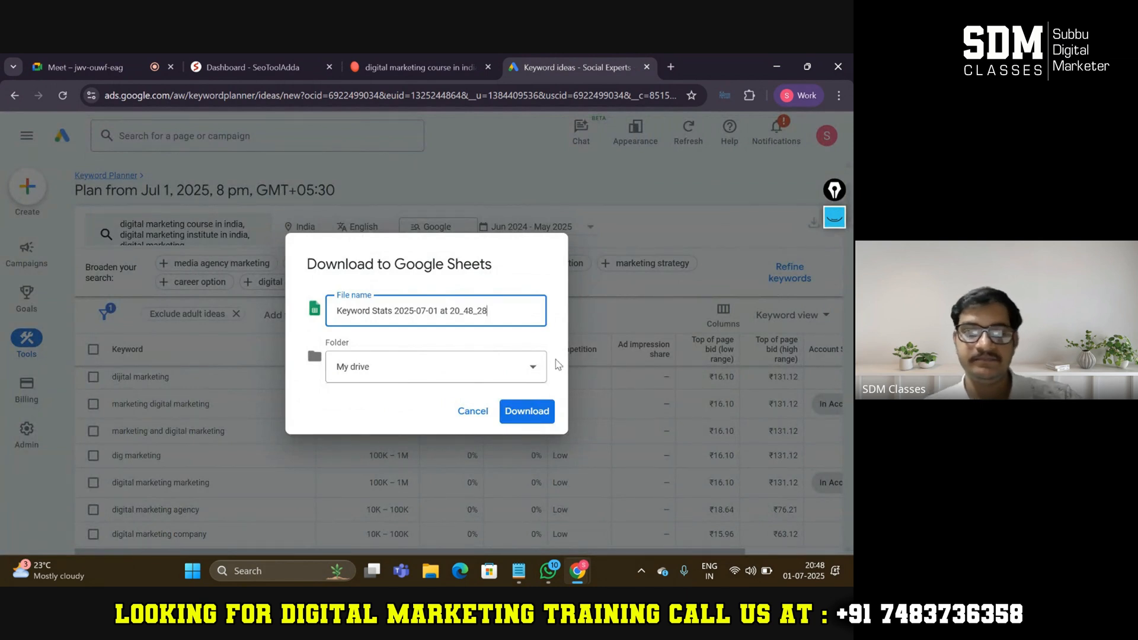
pyautogui.click(526, 418)
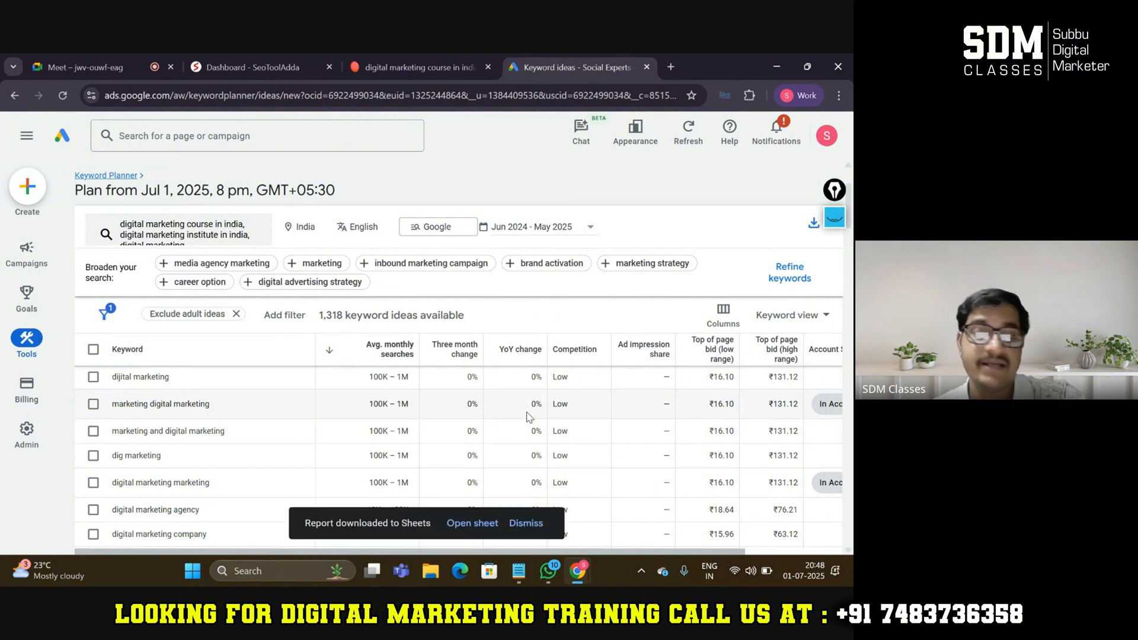
# Step: Open the downloaded Keyword Stats sheet and widen column A until the full keywords are readable
pyautogui.click(464, 526)
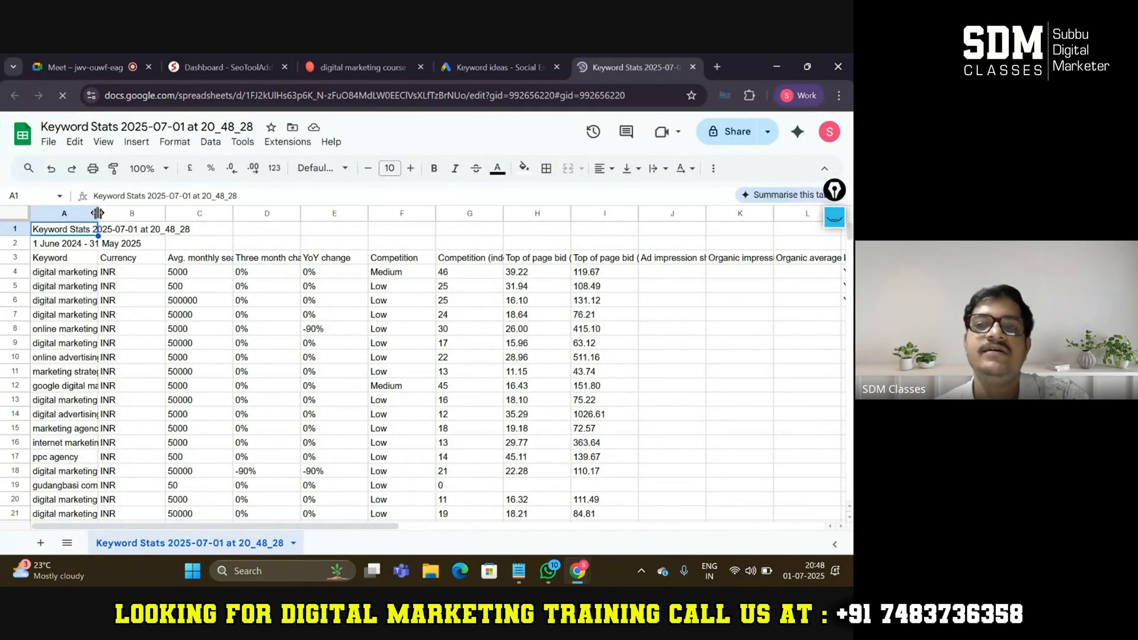
pyautogui.moveTo(99, 213); pyautogui.dragTo(243, 213)
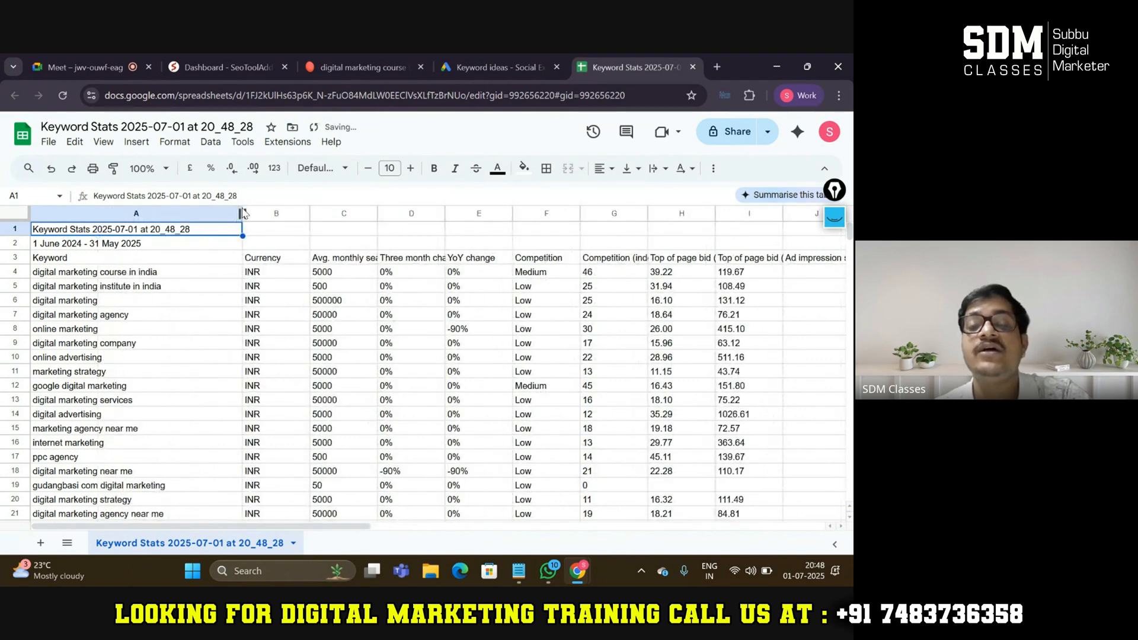
pyautogui.click(289, 243)
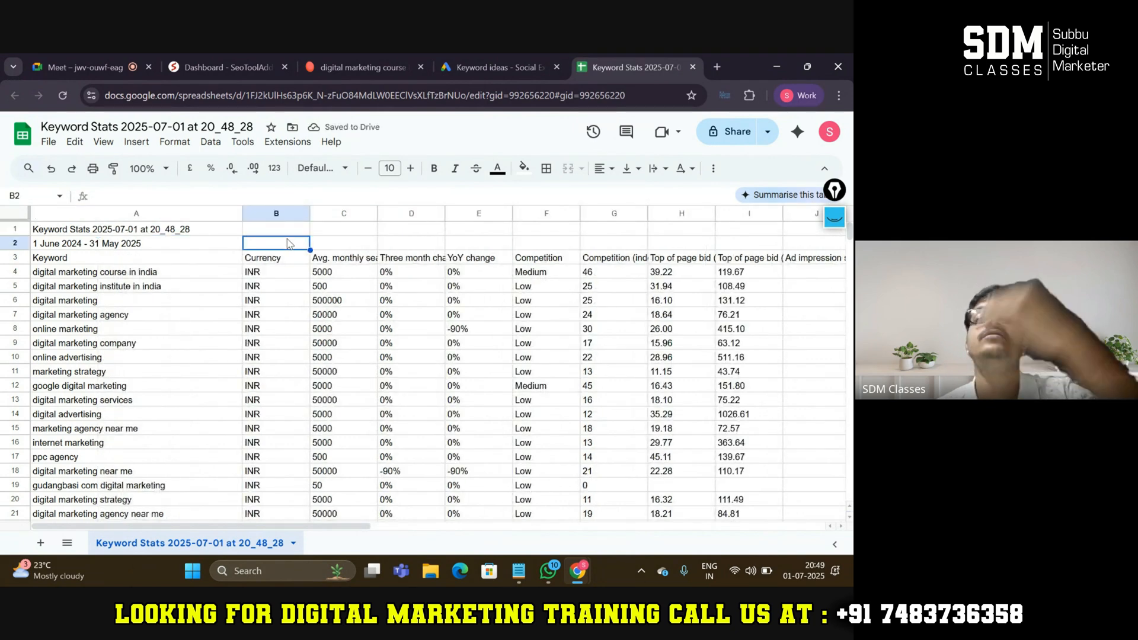
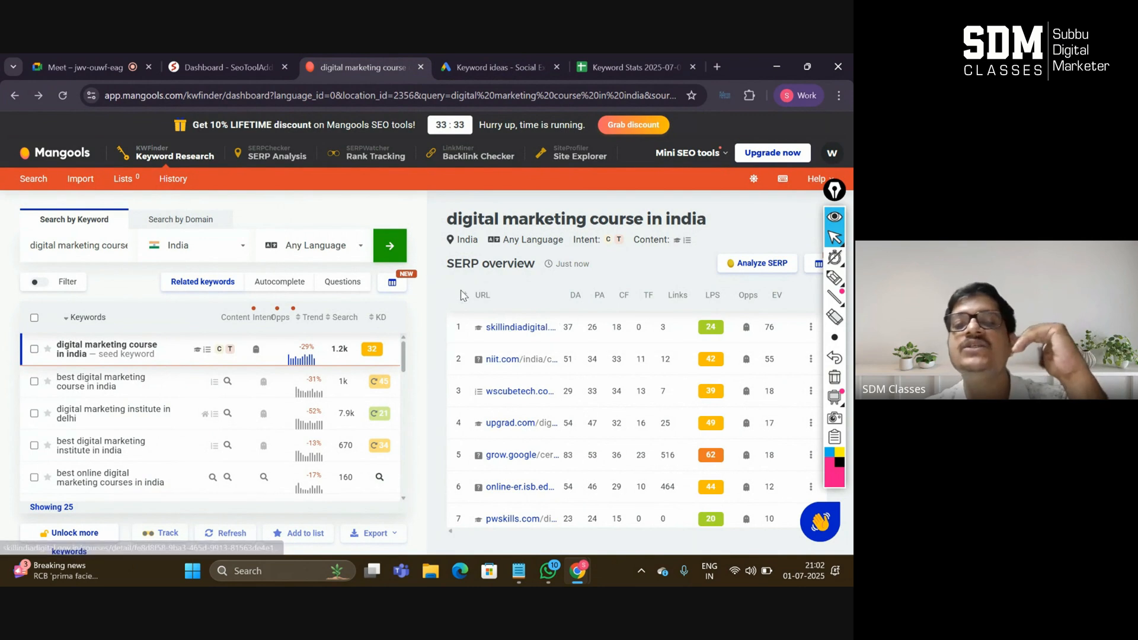
# Step: Collapse the expanded SERP overview in Mangools and switch to the campaigns Overview page in Google Ads
pyautogui.click(463, 294)
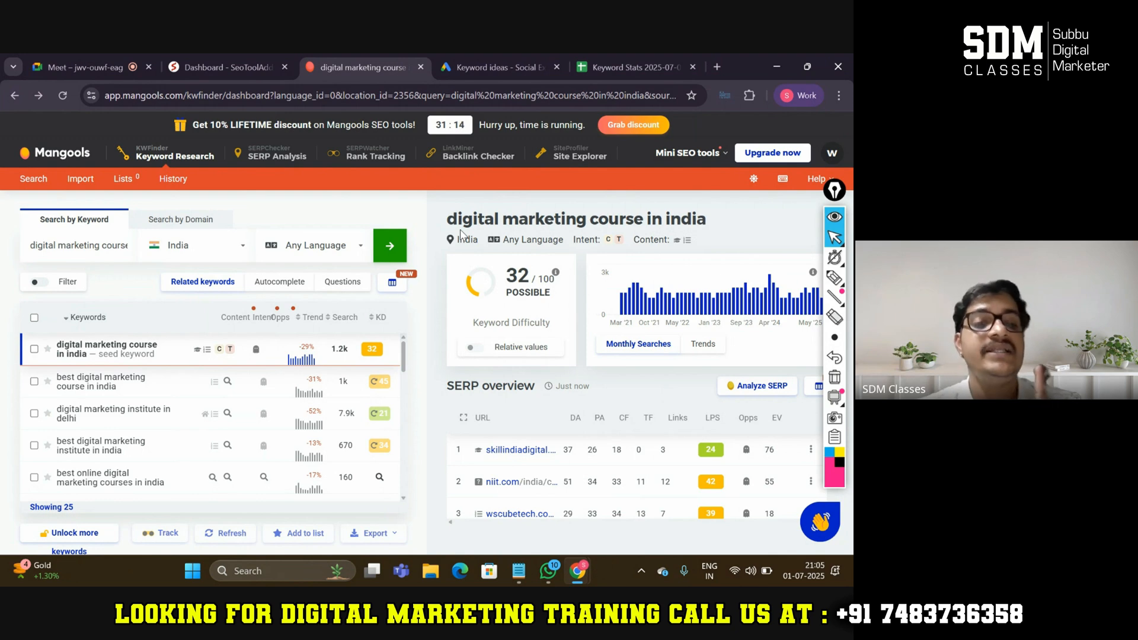
pyautogui.click(450, 64)
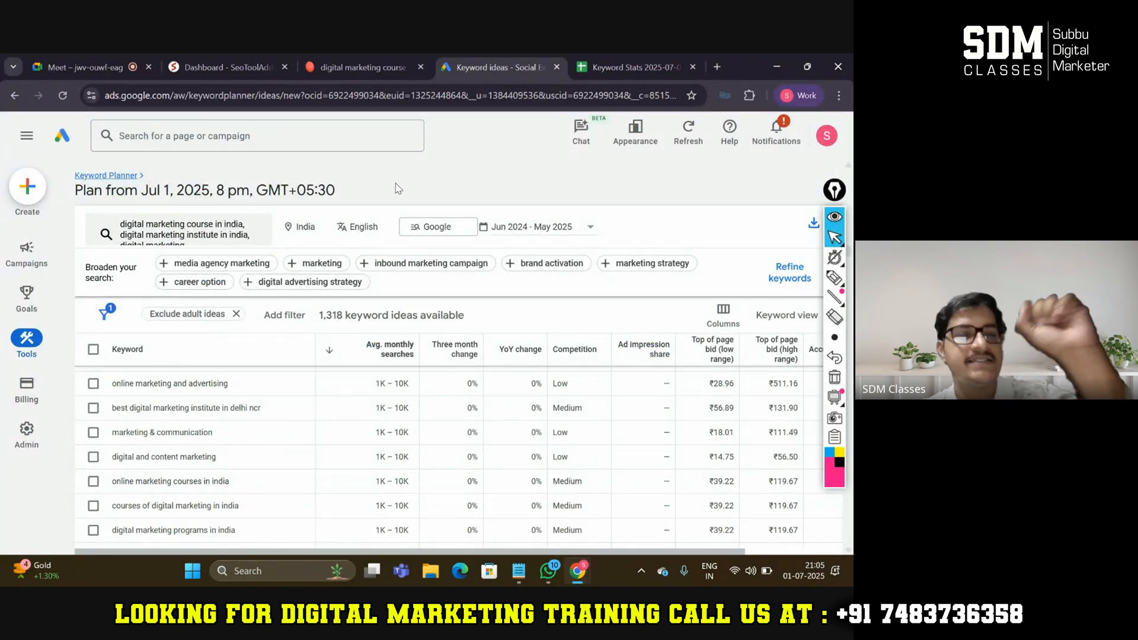
pyautogui.moveTo(27, 250)
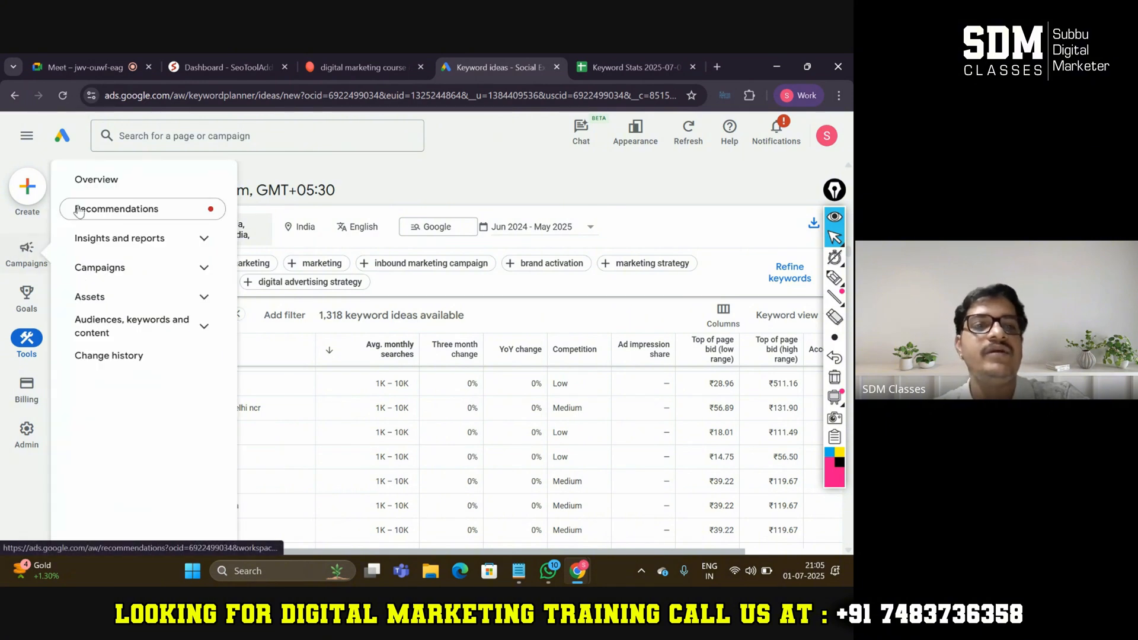
pyautogui.click(96, 181)
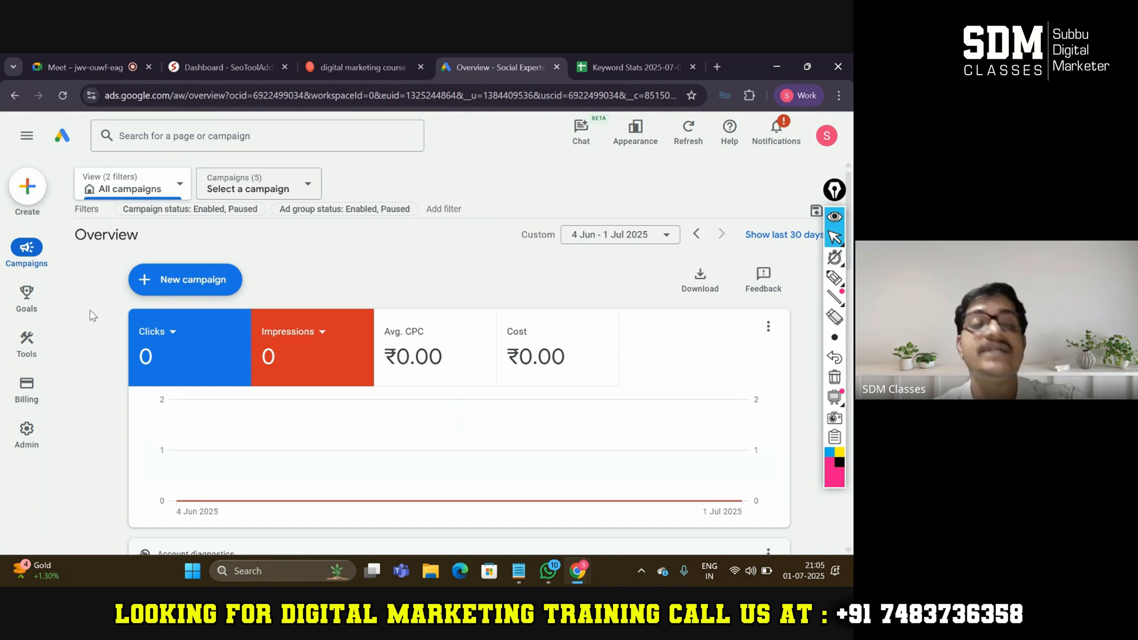
# Step: Open Keyword Planner from the Google Ads planning tools
pyautogui.moveTo(23, 343)
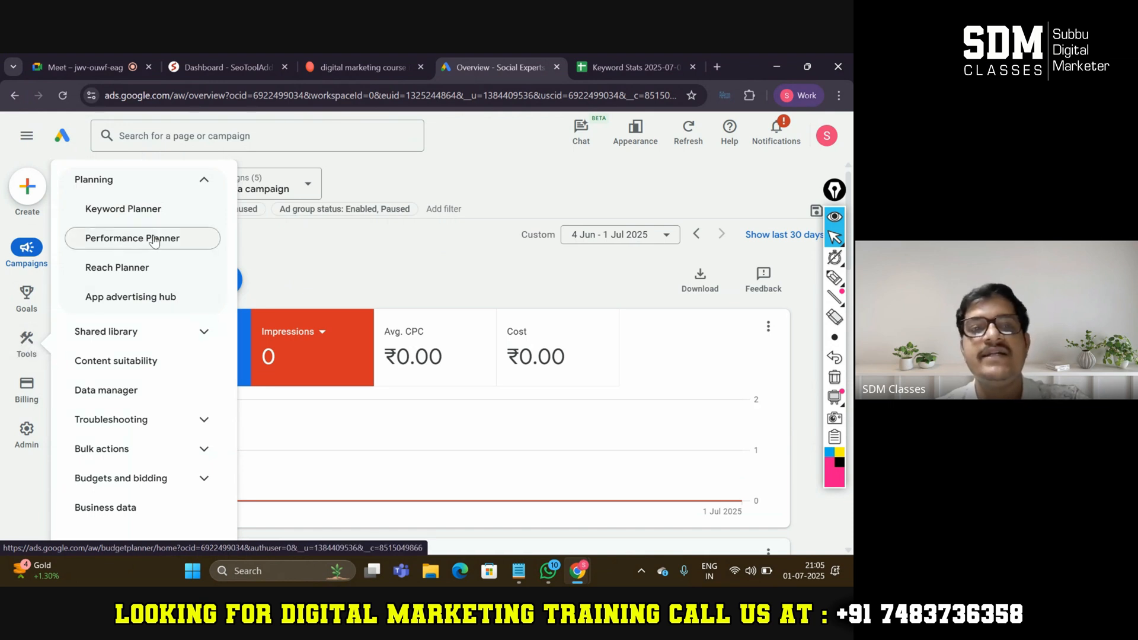
pyautogui.click(109, 186)
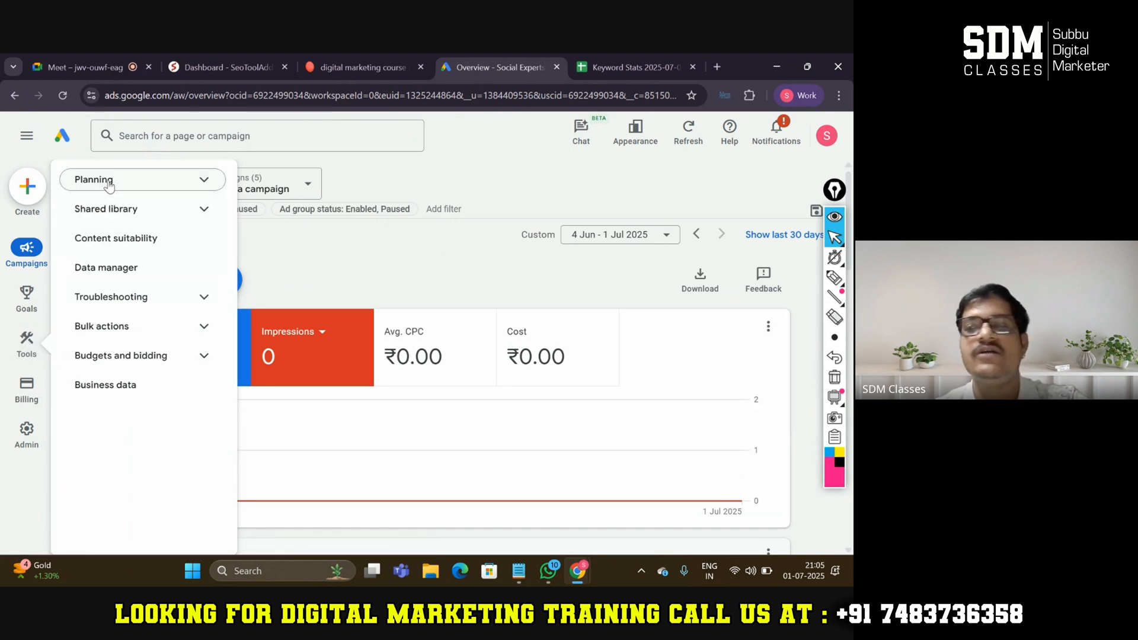
pyautogui.click(124, 185)
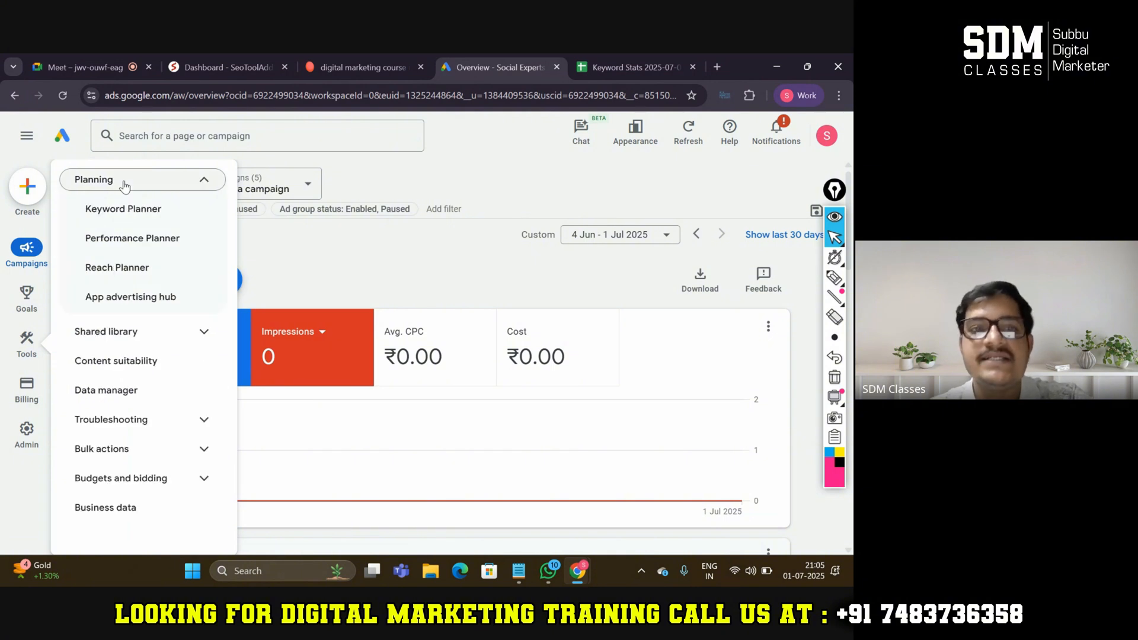
pyautogui.click(124, 211)
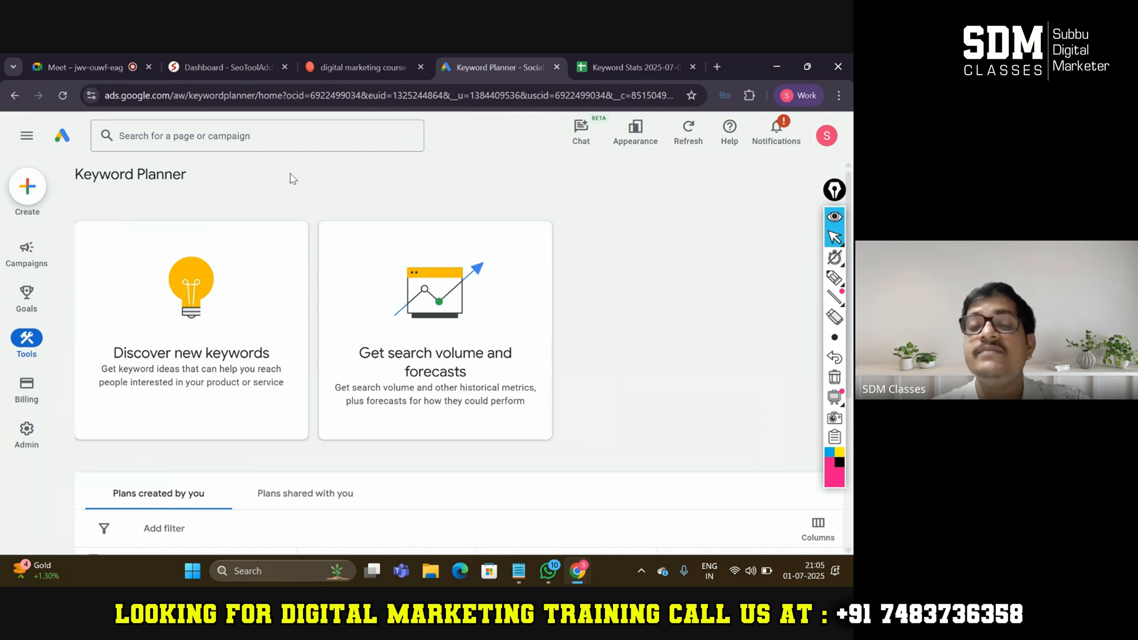
# Step: Discover new keywords for "digital marketing" with English and India as the language and location, and get the results
pyautogui.click(268, 323)
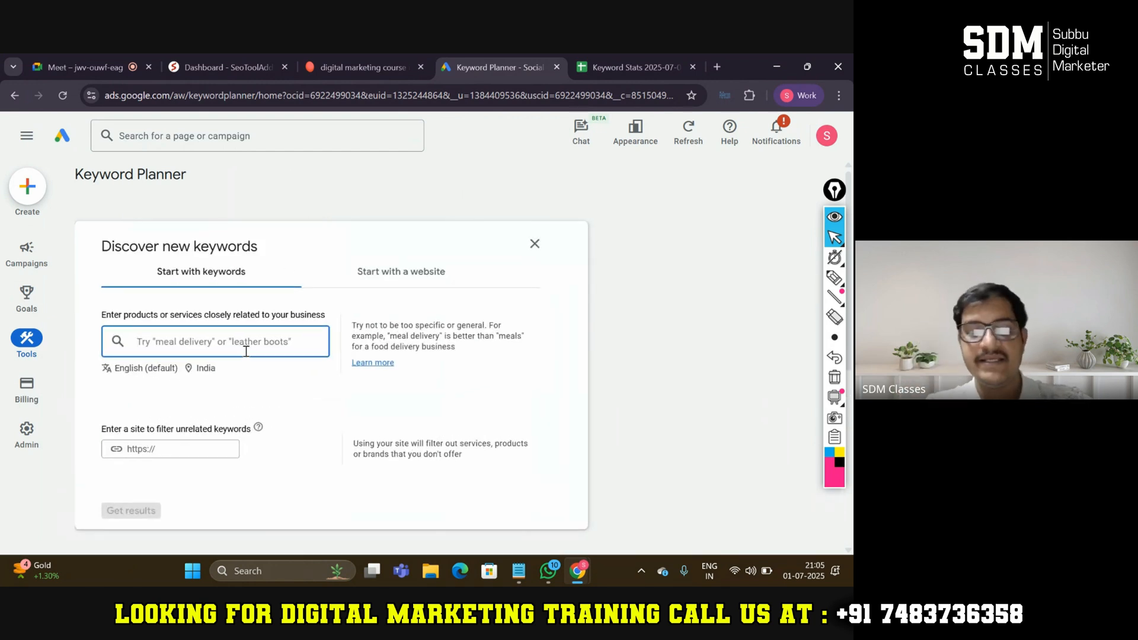
pyautogui.write('digit')
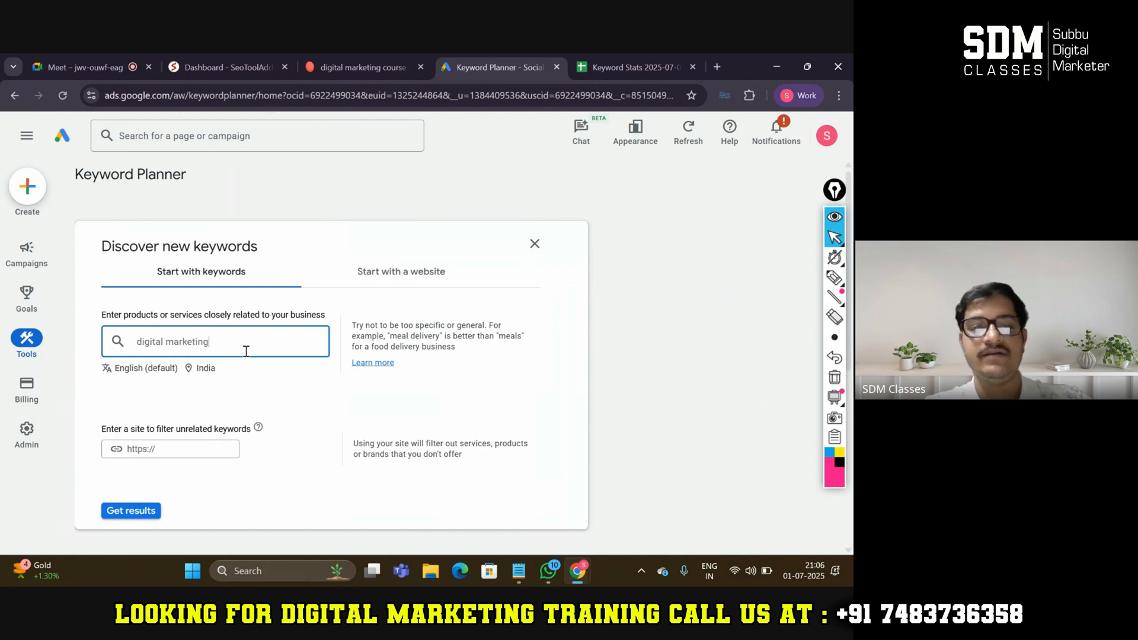
pyautogui.write('al marketing')
pyautogui.press('Return')
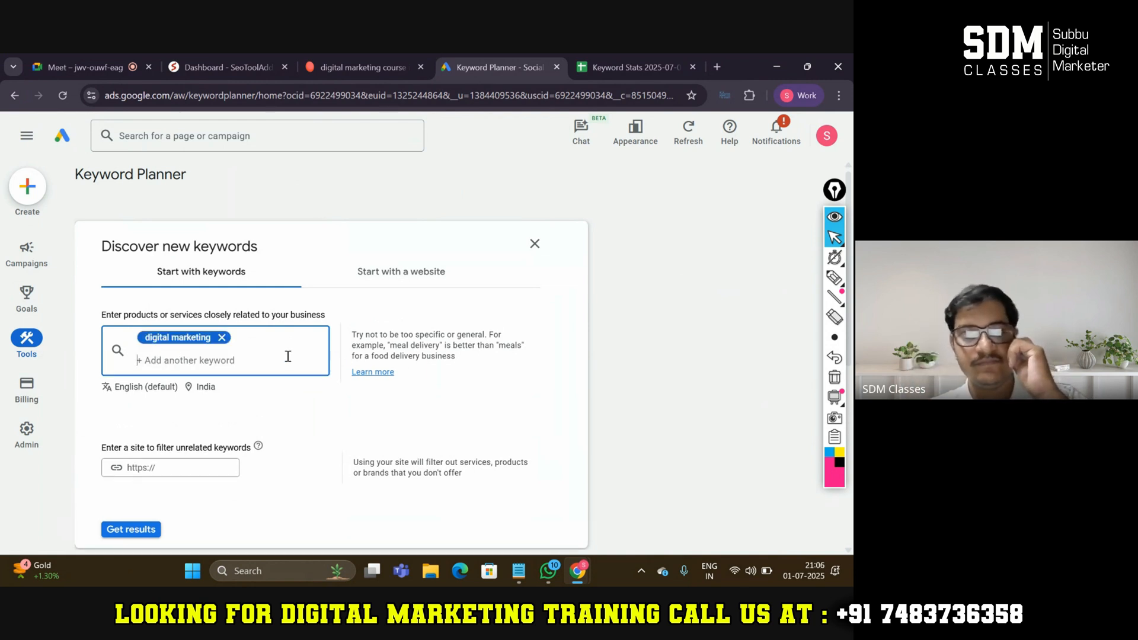
pyautogui.click(141, 530)
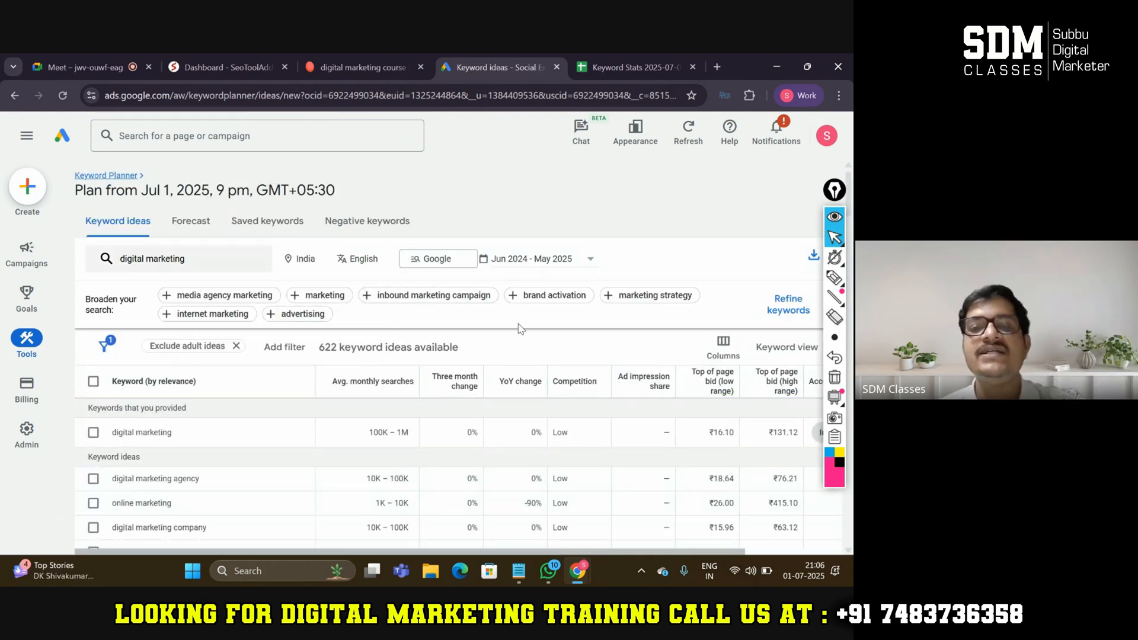
# Step: Review the "digital marketing" keyword ideas against the Mangools results for "digital marketing course in india"
pyautogui.scroll(-1, 379, 320)
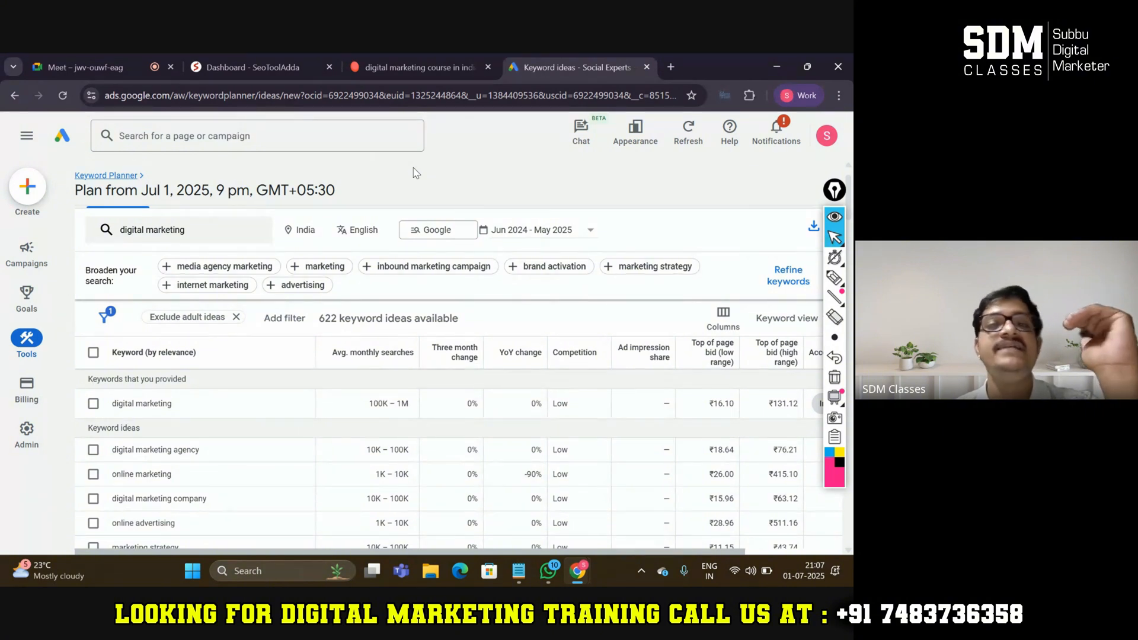
pyautogui.scroll(1, 416, 173)
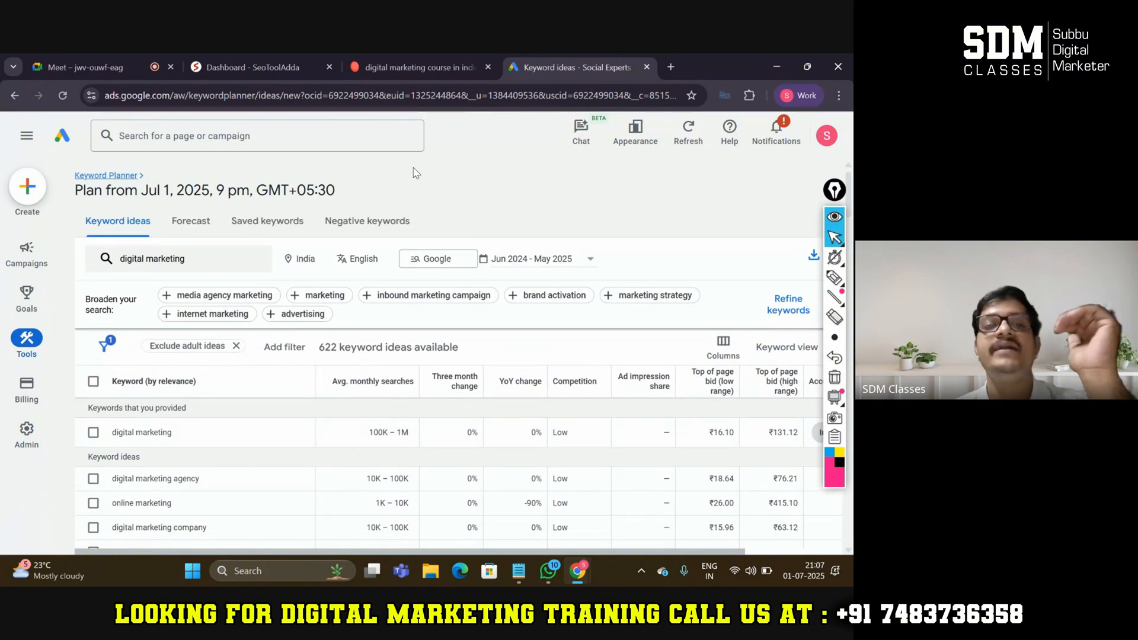
pyautogui.click(423, 66)
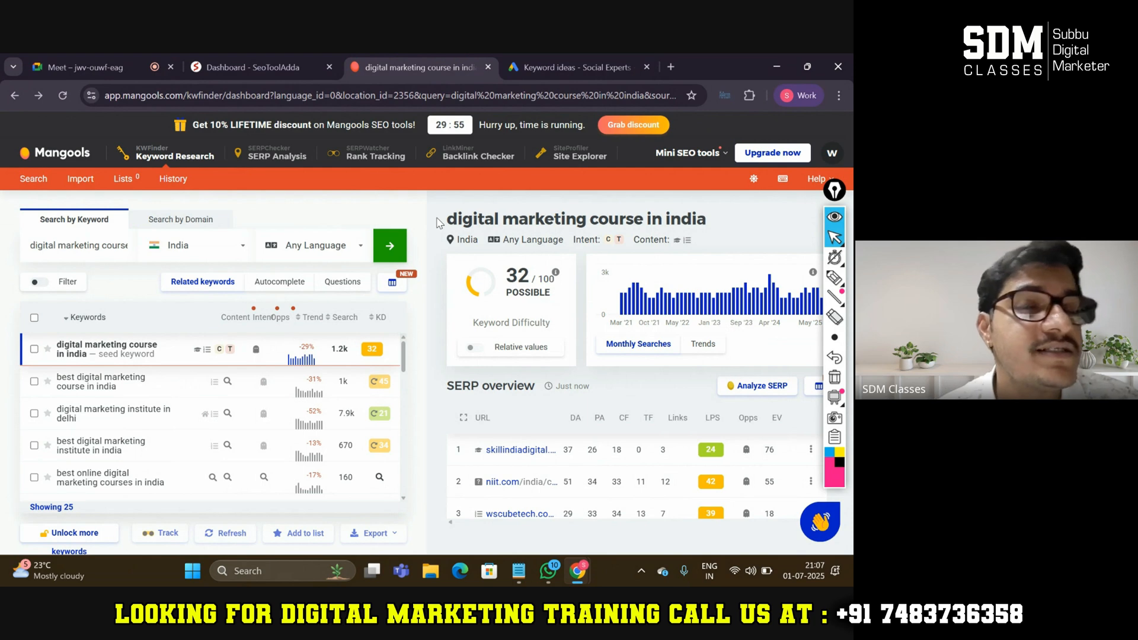
pyautogui.click(567, 63)
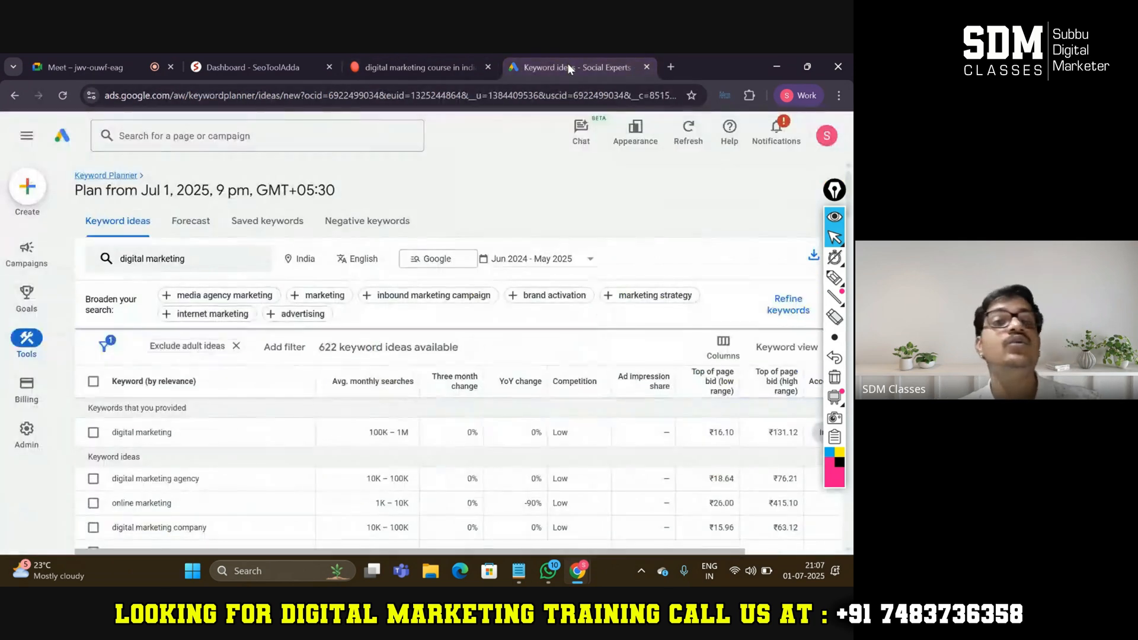